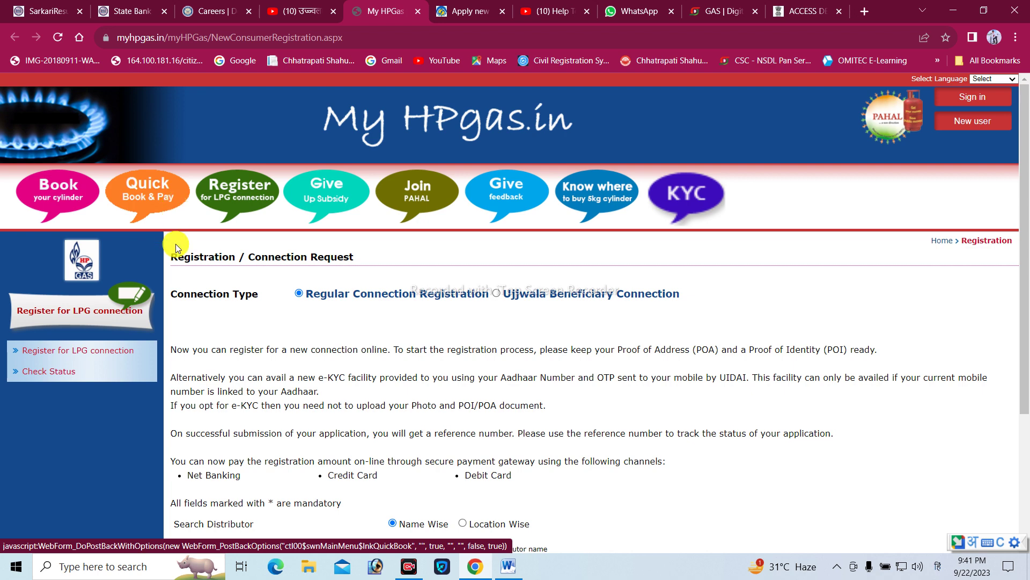
Step: Set the connection type to Ujjwala Beneficiary Connection in the registration request
{"action": "scroll", "coordinate": [260, 303], "scroll_direction": "down", "scroll_amount": 3}
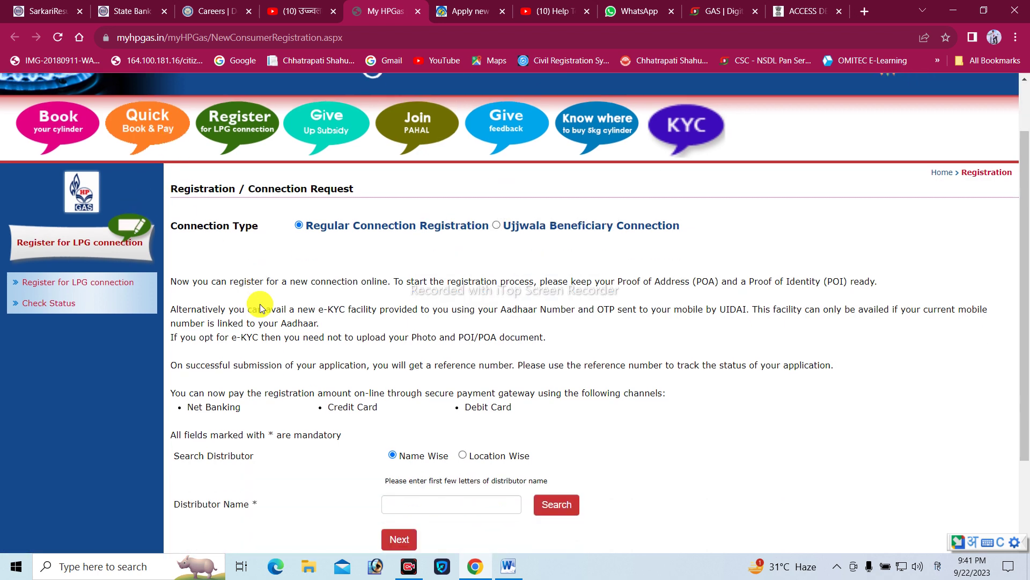
{"action": "scroll", "coordinate": [260, 308], "scroll_direction": "up", "scroll_amount": 1}
{"action": "scroll", "coordinate": [260, 308], "scroll_direction": "up", "scroll_amount": 2}
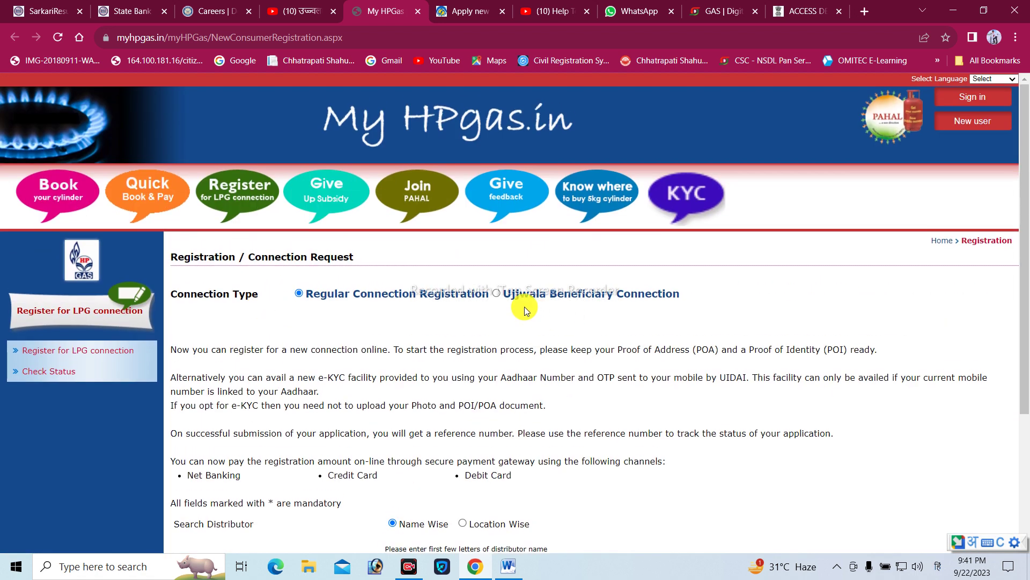
{"action": "left_click", "coordinate": [496, 294]}
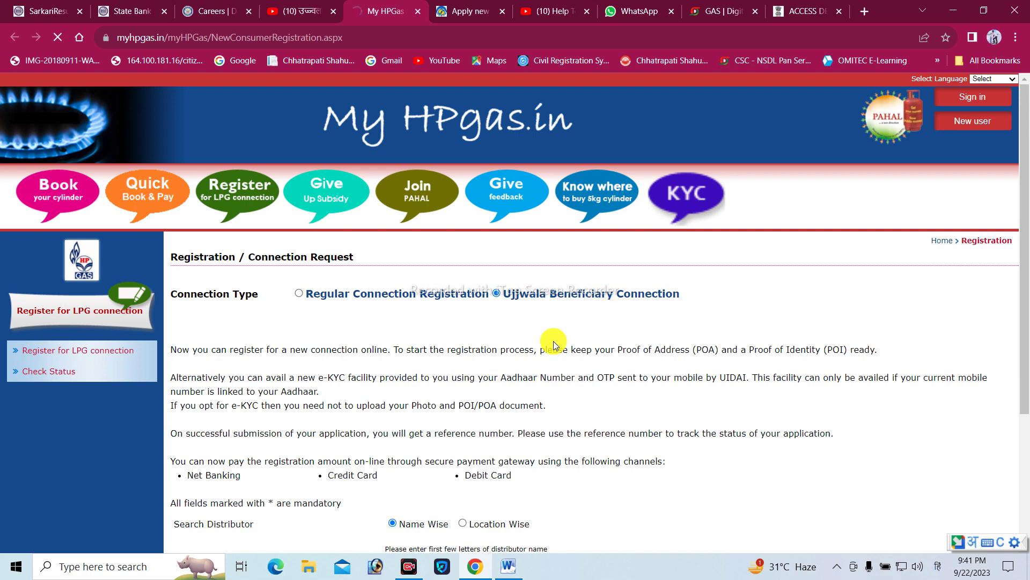
{"action": "scroll", "coordinate": [510, 352], "scroll_direction": "down", "scroll_amount": 2}
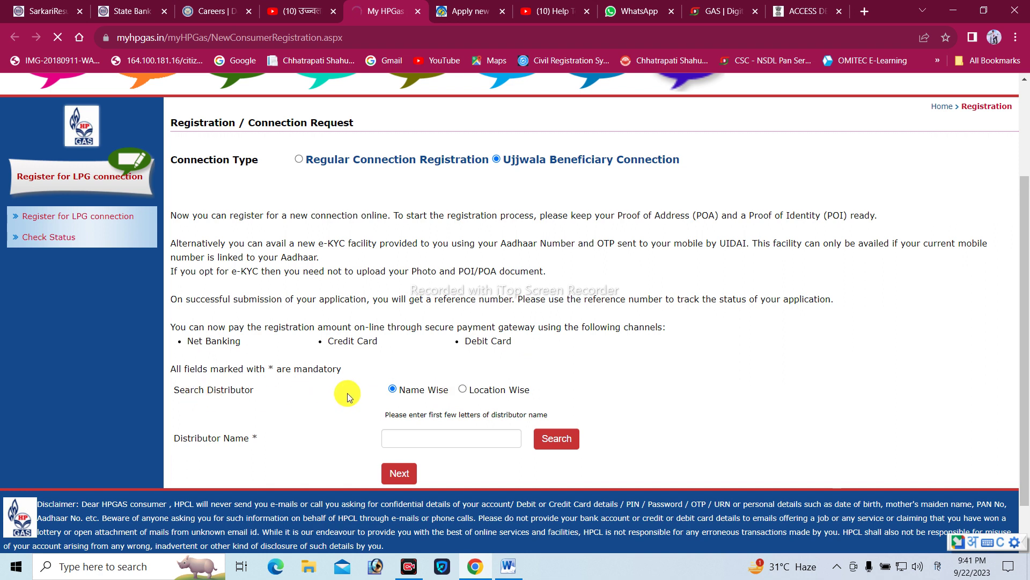
Step: Switch the distributor search to Location Wise and accept the Ujjwala eligibility declaration
{"action": "left_click", "coordinate": [462, 389]}
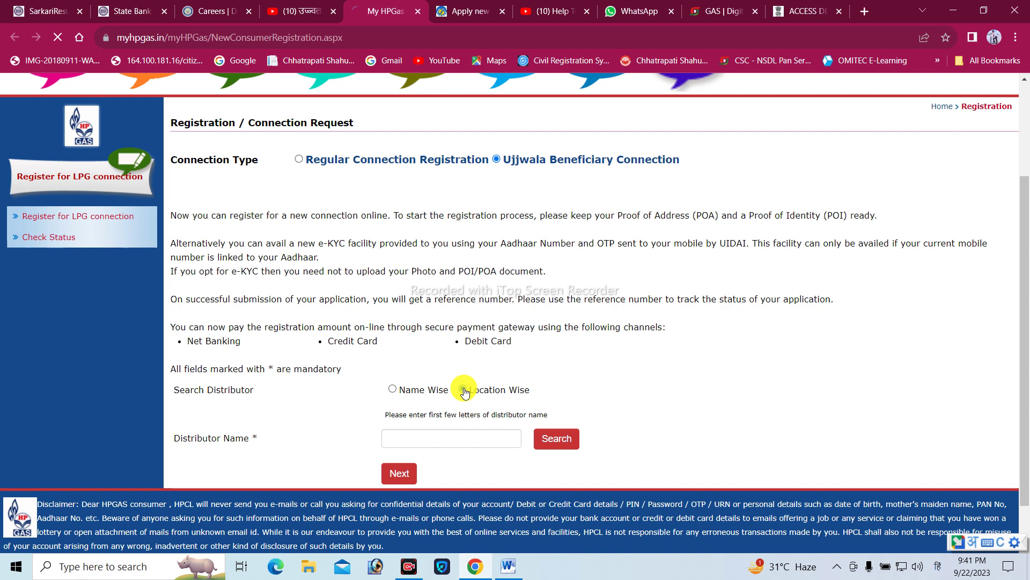
{"action": "scroll", "coordinate": [587, 365], "scroll_direction": "down", "scroll_amount": 1}
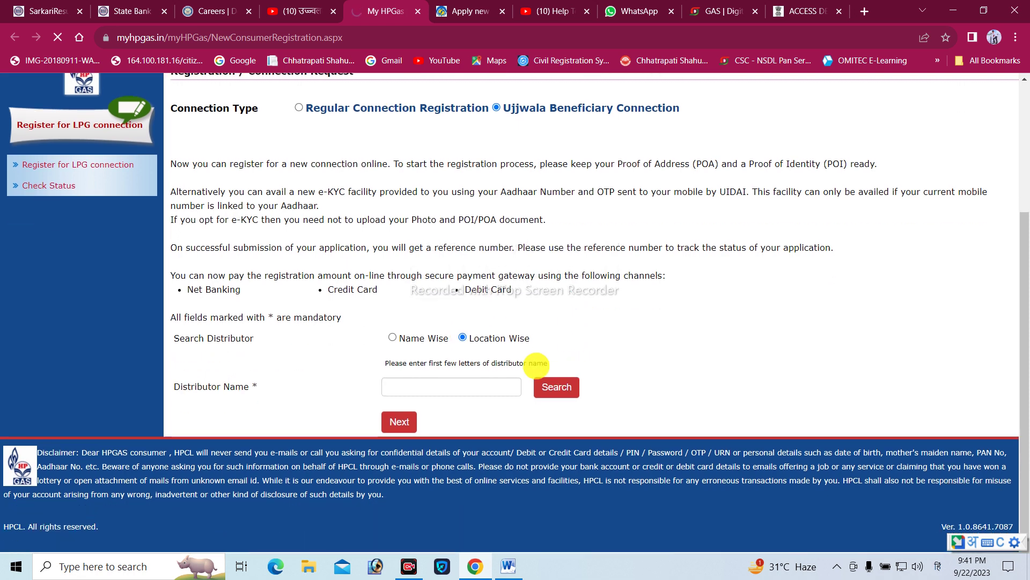
{"action": "scroll", "coordinate": [213, 176], "scroll_direction": "up", "scroll_amount": 2}
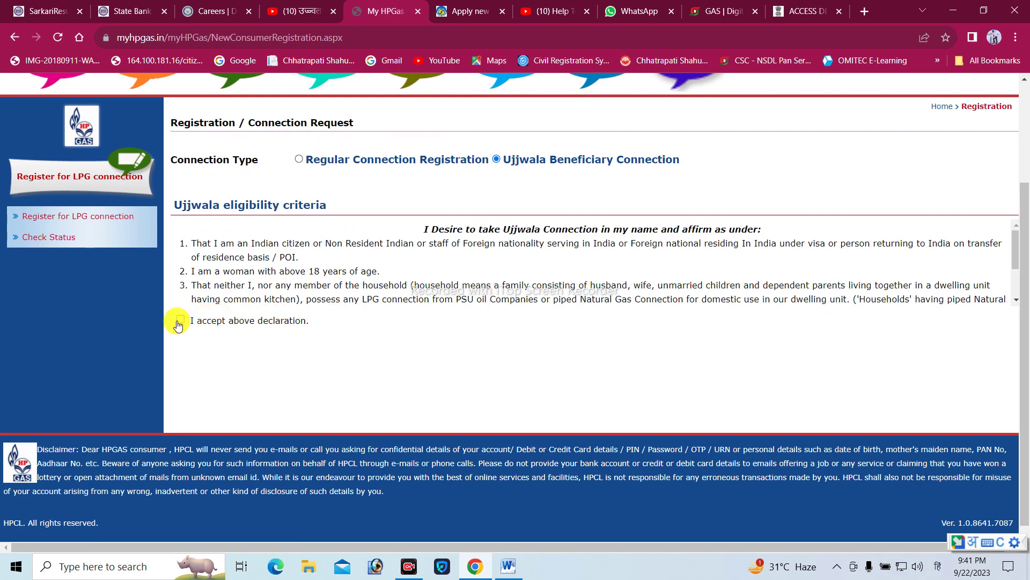
{"action": "left_click", "coordinate": [180, 319]}
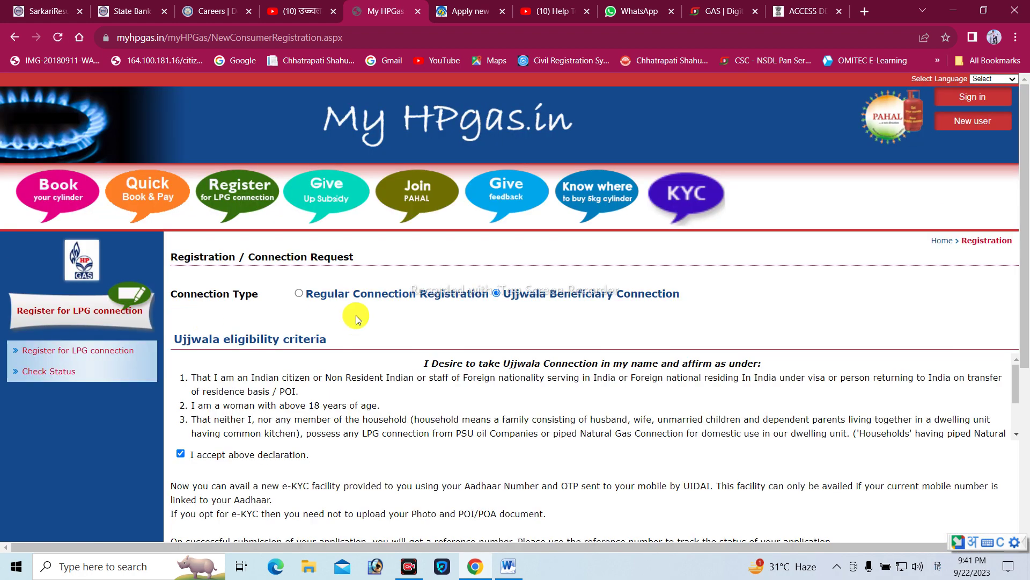
Step: Set the distributor search location to the state Uttar Pradesh and the district FATEHPUR
{"action": "scroll", "coordinate": [410, 328], "scroll_direction": "down", "scroll_amount": 1}
{"action": "scroll", "coordinate": [411, 328], "scroll_direction": "down", "scroll_amount": 3}
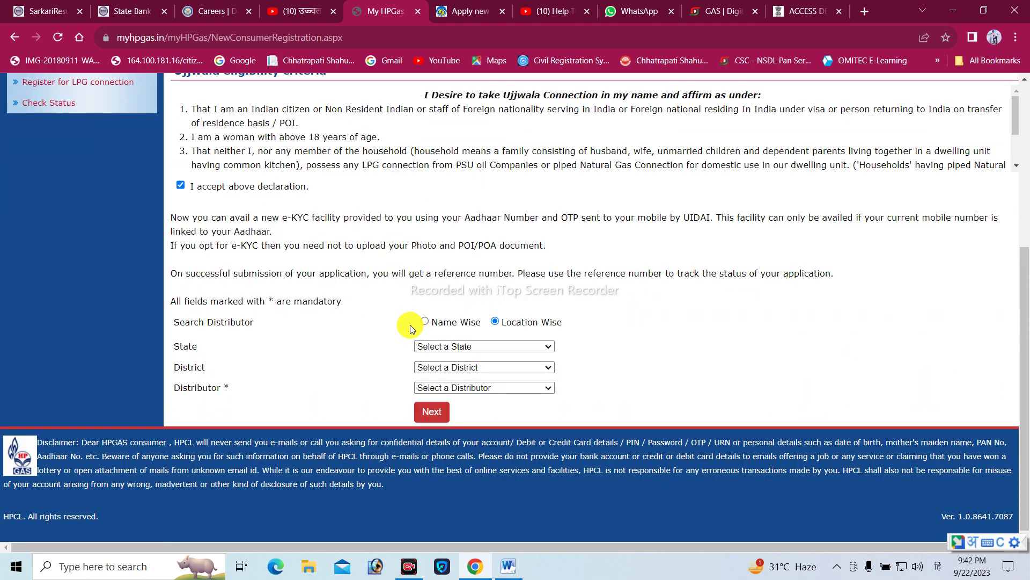
{"action": "left_click", "coordinate": [447, 347]}
{"action": "scroll", "coordinate": [459, 301], "scroll_direction": "down", "scroll_amount": 4}
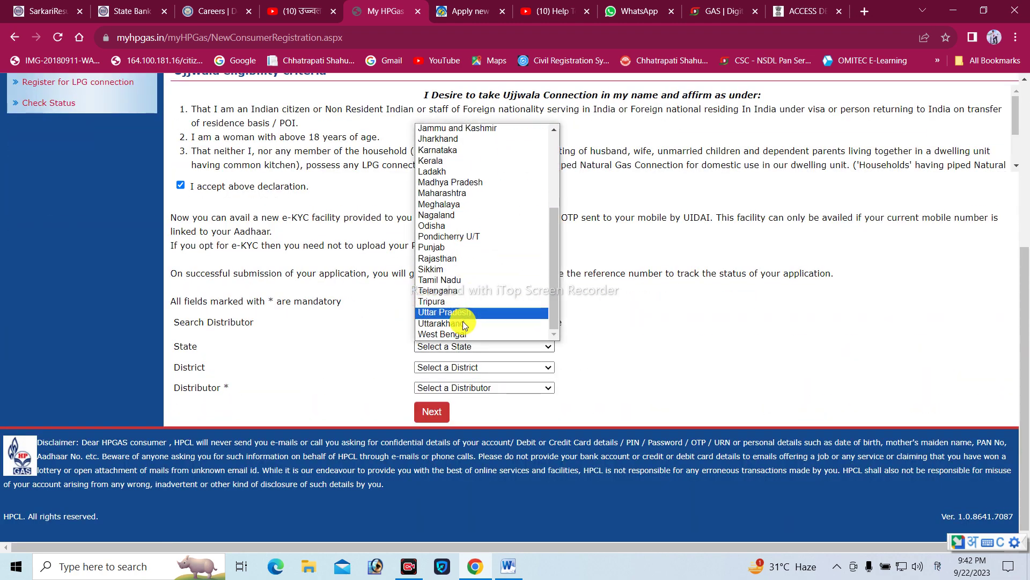
{"action": "left_click", "coordinate": [462, 313]}
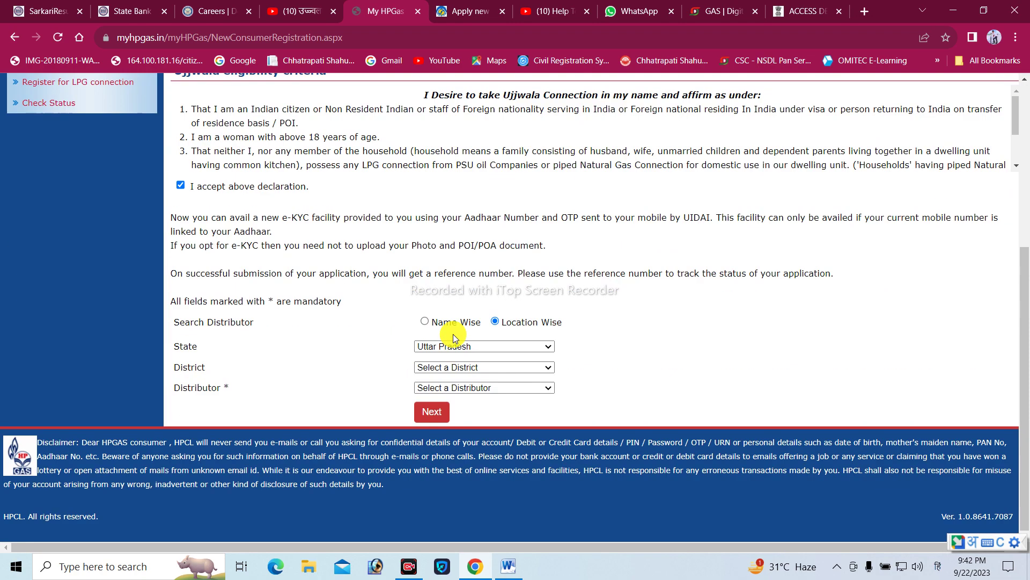
{"action": "left_click", "coordinate": [456, 368]}
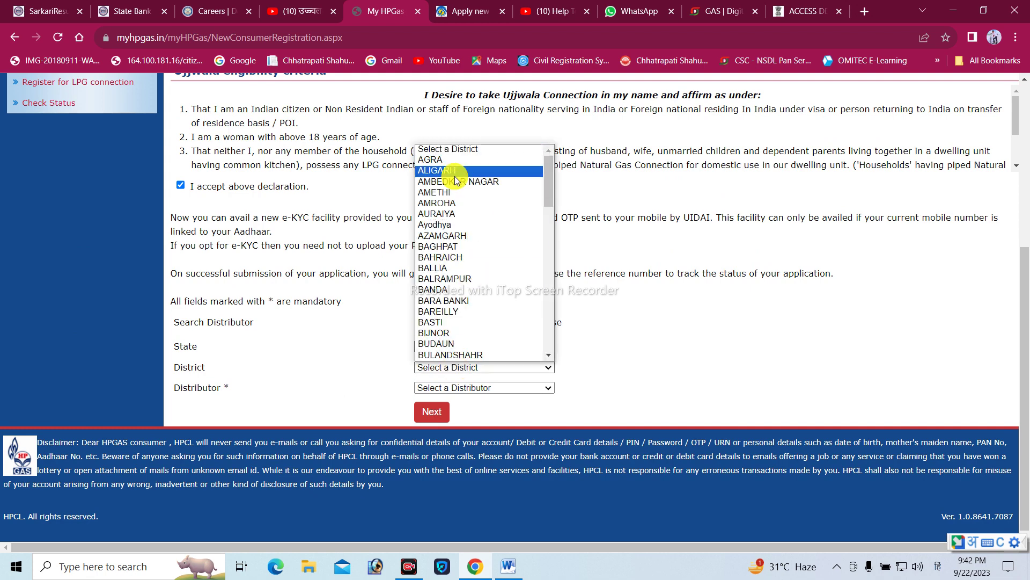
{"action": "scroll", "coordinate": [439, 247], "scroll_direction": "down", "scroll_amount": 4}
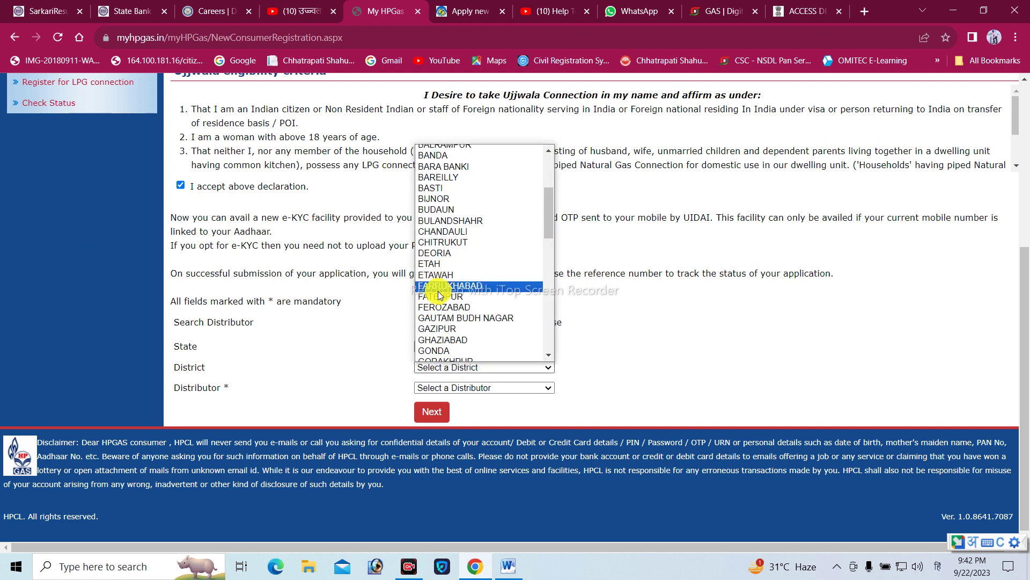
{"action": "left_click", "coordinate": [438, 297]}
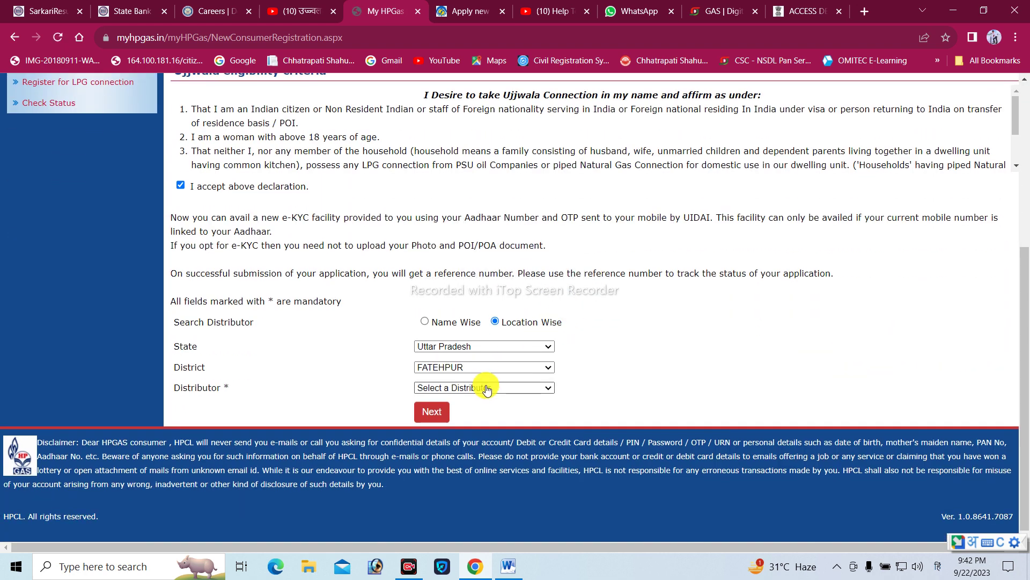
Step: Choose M/S SHARDA HP GAS CENTER as the distributor and proceed to the Ujjwala KYC application form
{"action": "left_click", "coordinate": [486, 387]}
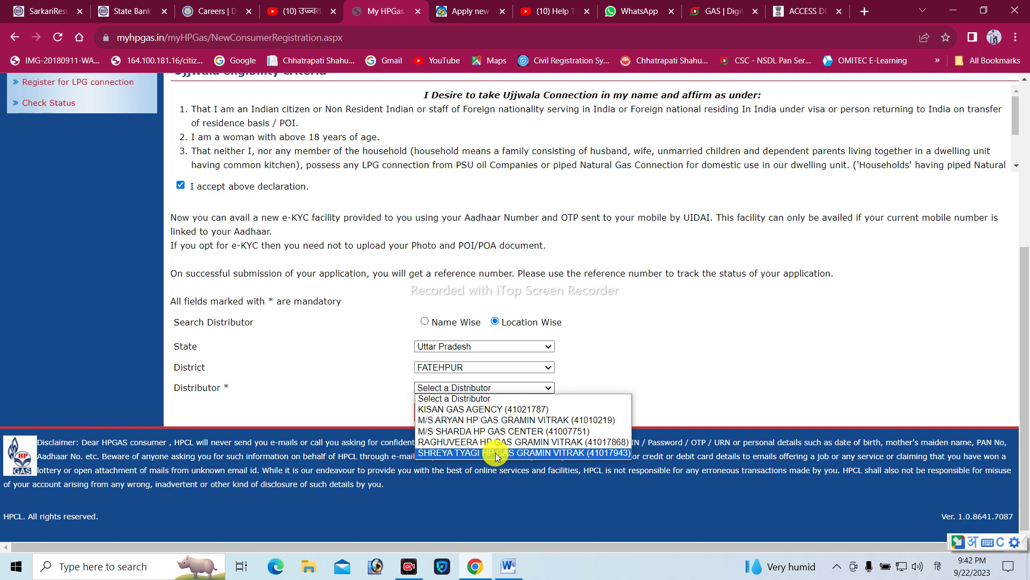
{"action": "left_click", "coordinate": [483, 410]}
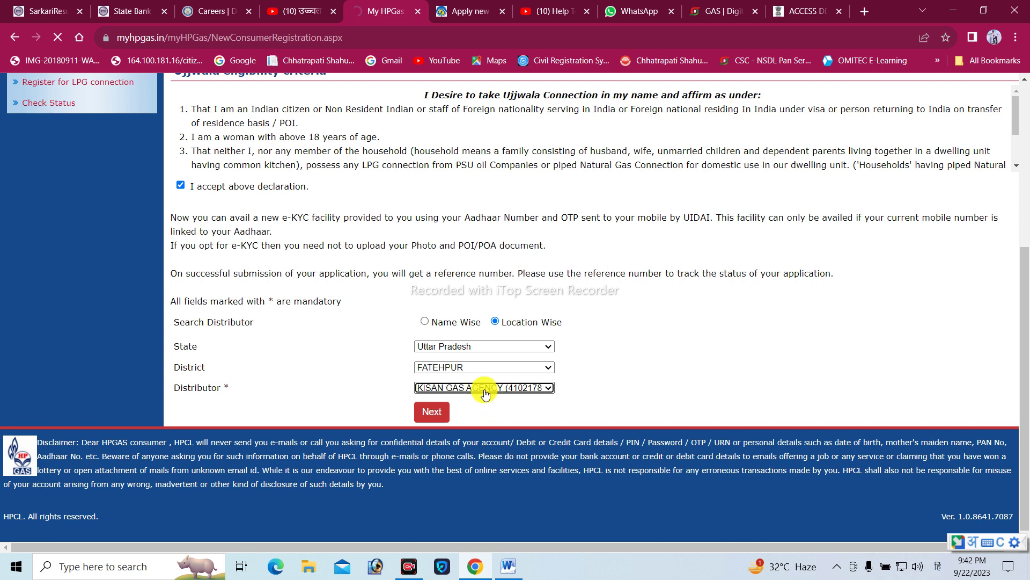
{"action": "left_click", "coordinate": [485, 391]}
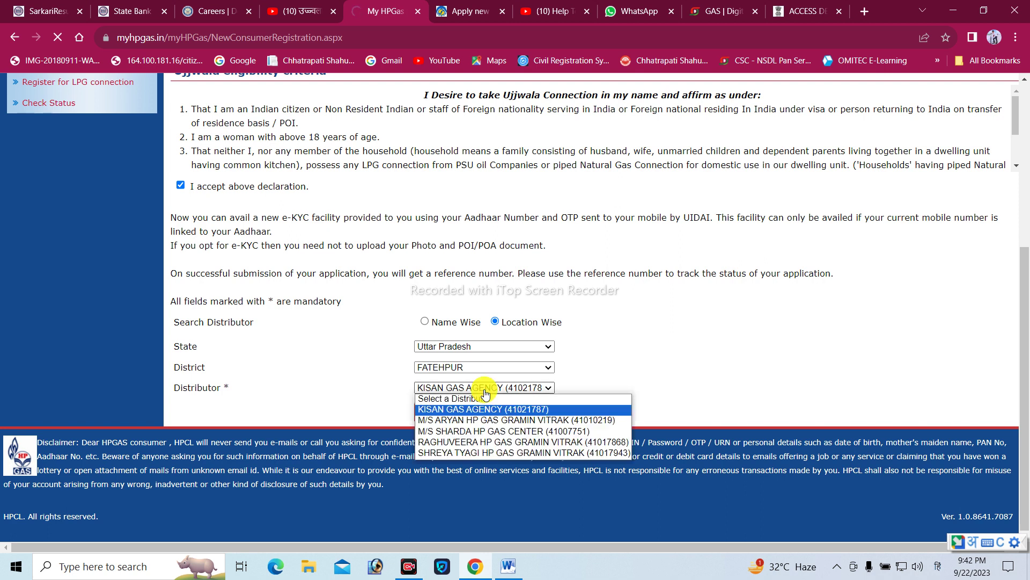
{"action": "left_click", "coordinate": [494, 434]}
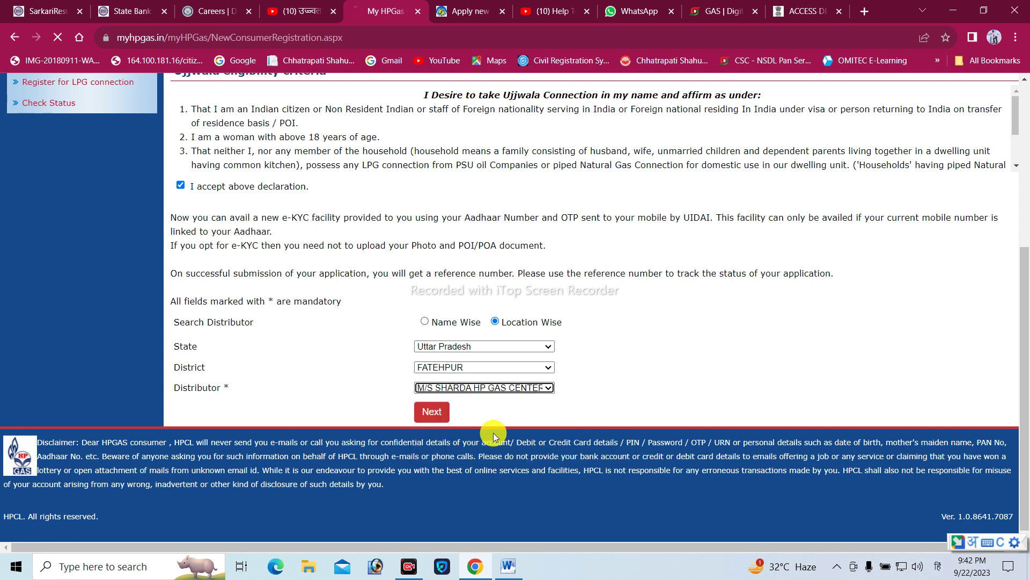
{"action": "left_click", "coordinate": [432, 416]}
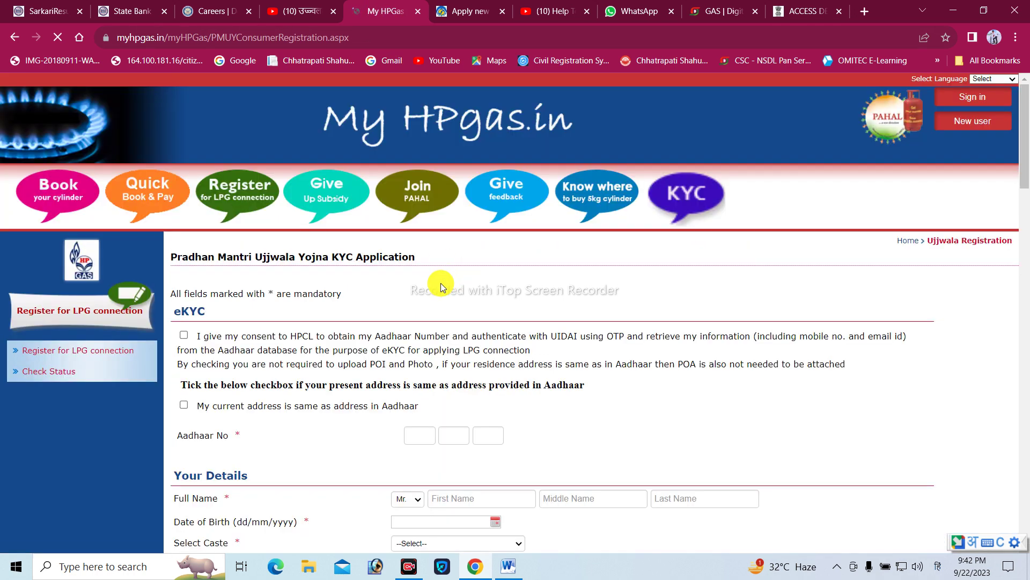
Step: Give the eKYC Aadhaar authentication consent and mark the current address as the same as in Aadhaar
{"action": "scroll", "coordinate": [271, 253], "scroll_direction": "down", "scroll_amount": 2}
{"action": "left_click", "coordinate": [183, 201]}
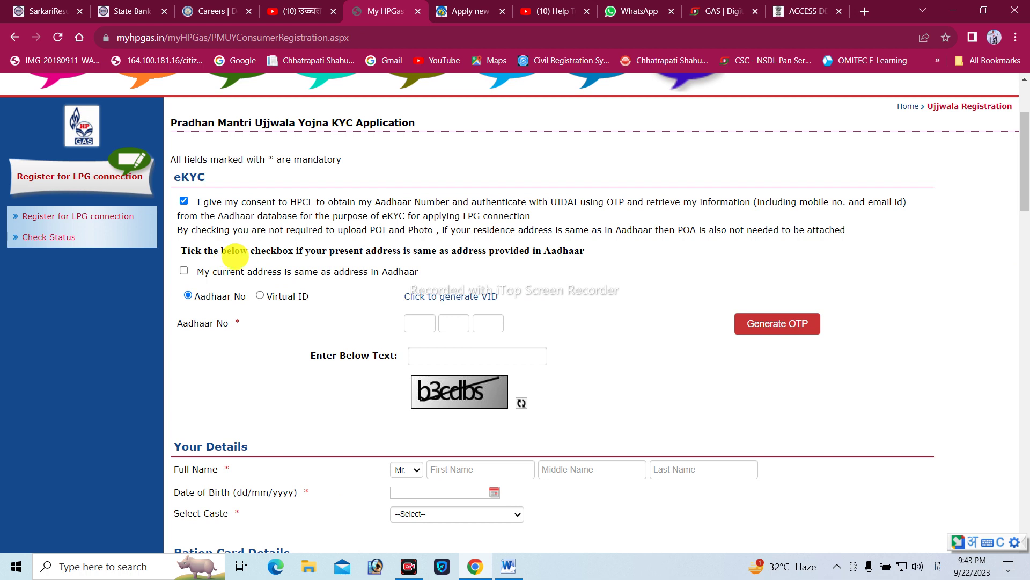
{"action": "left_click", "coordinate": [184, 271]}
{"action": "left_click", "coordinate": [421, 322]}
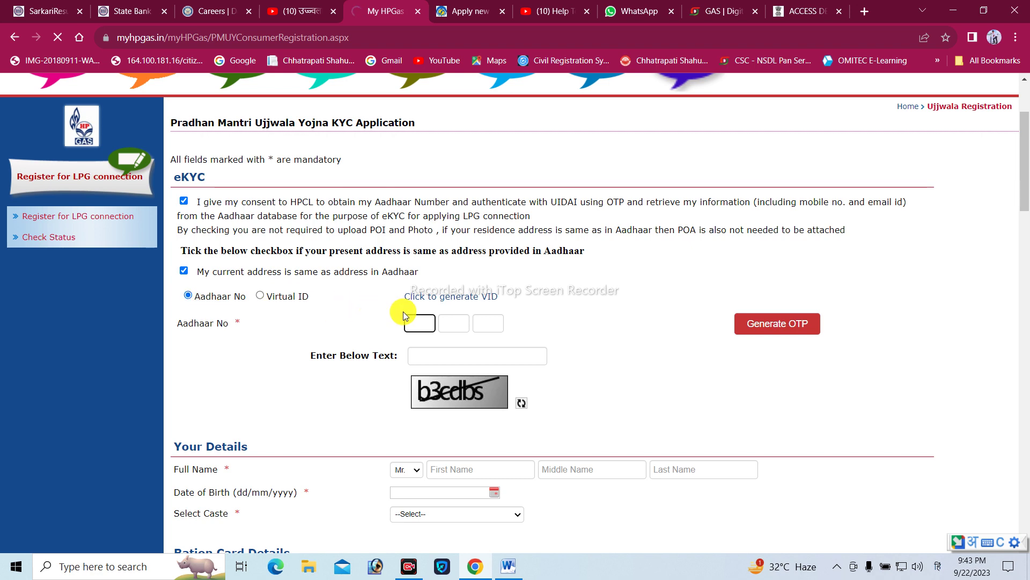
{"action": "scroll", "coordinate": [463, 374], "scroll_direction": "down", "scroll_amount": 3}
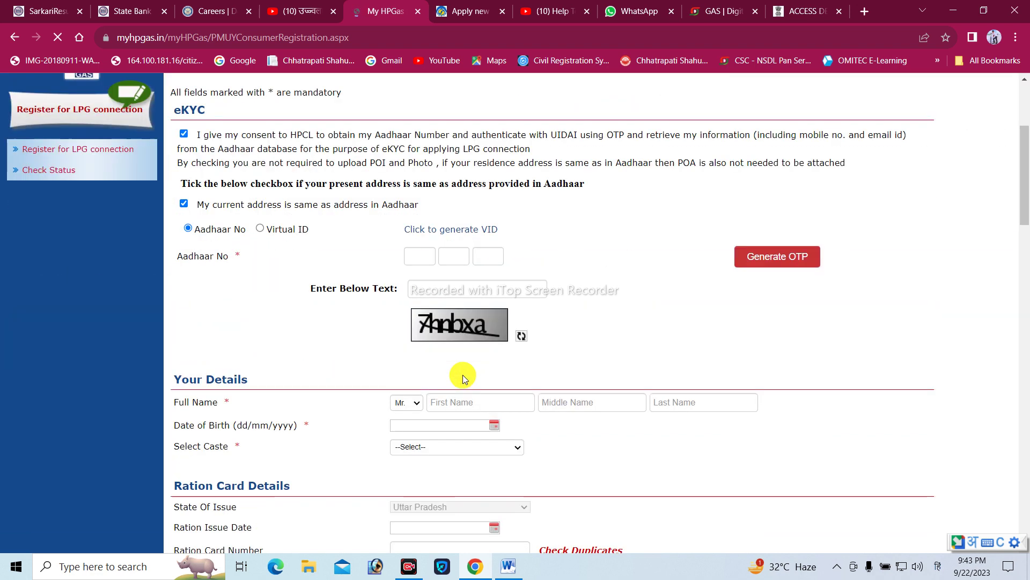
{"action": "scroll", "coordinate": [465, 323], "scroll_direction": "up", "scroll_amount": 1}
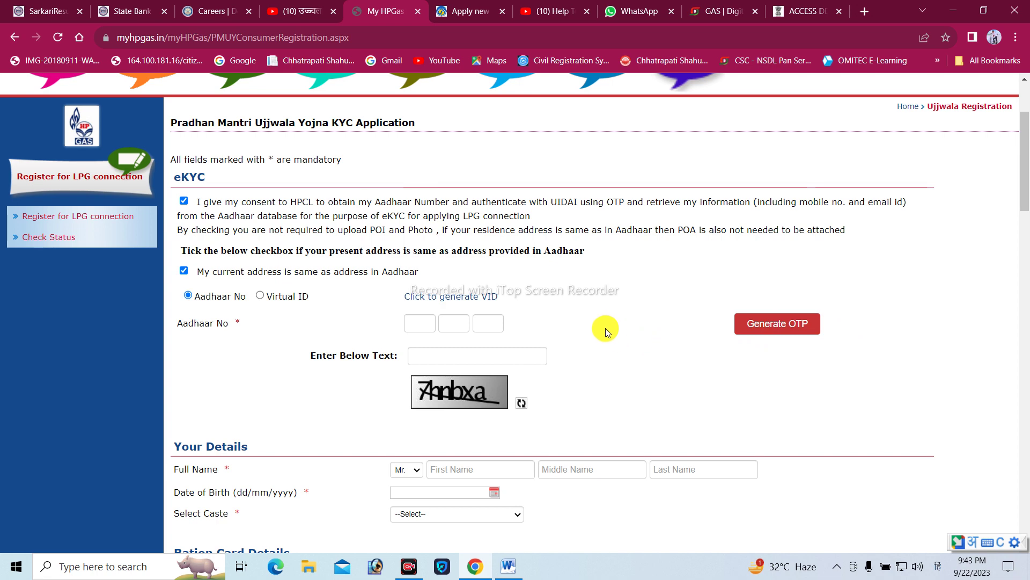
Step: Set the applicant's title to Mrs and the caste to OBC - Other Backward Class under Your Details
{"action": "scroll", "coordinate": [524, 327], "scroll_direction": "down", "scroll_amount": 1}
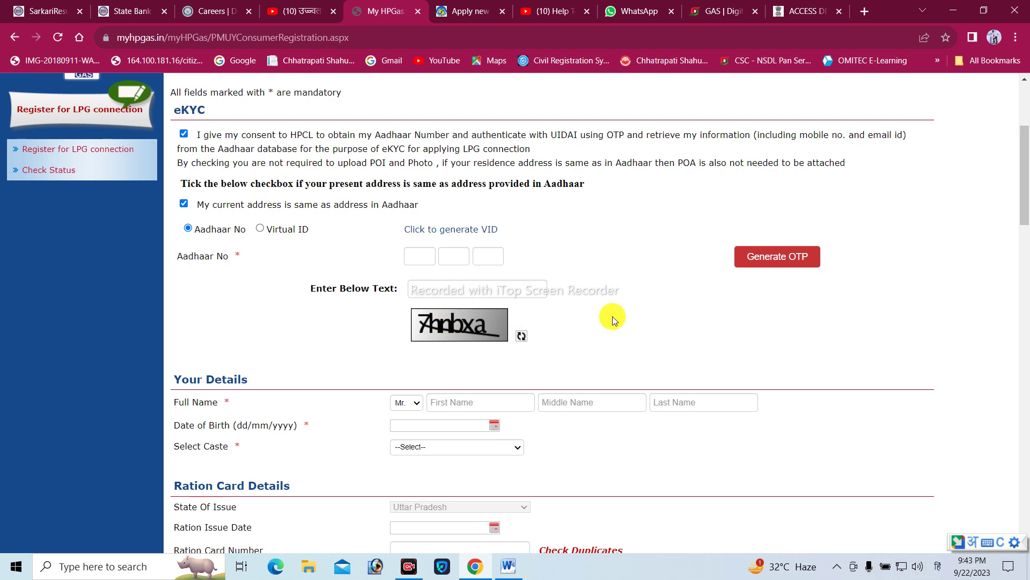
{"action": "scroll", "coordinate": [613, 318], "scroll_direction": "down", "scroll_amount": 2}
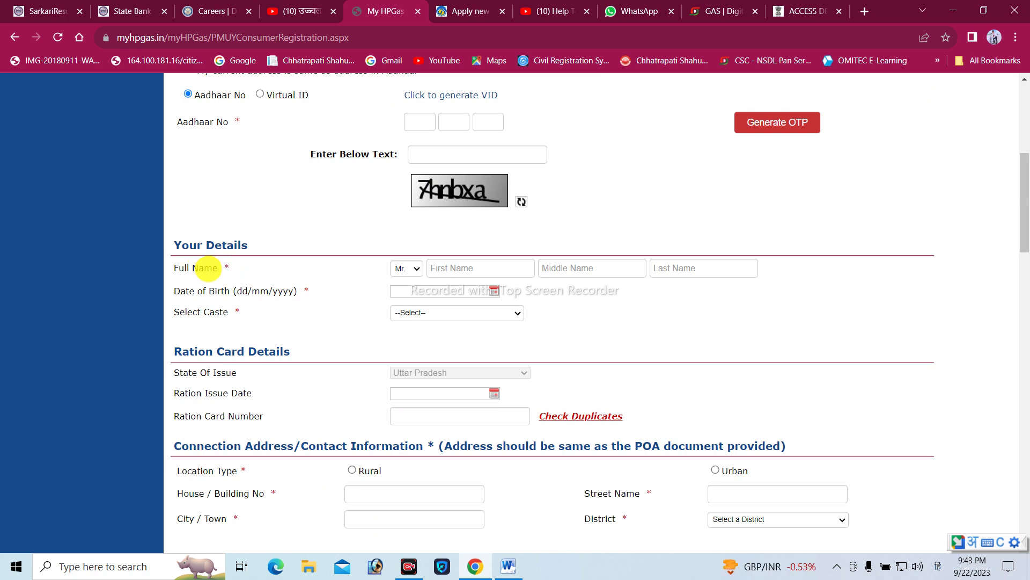
{"action": "left_click", "coordinate": [413, 269]}
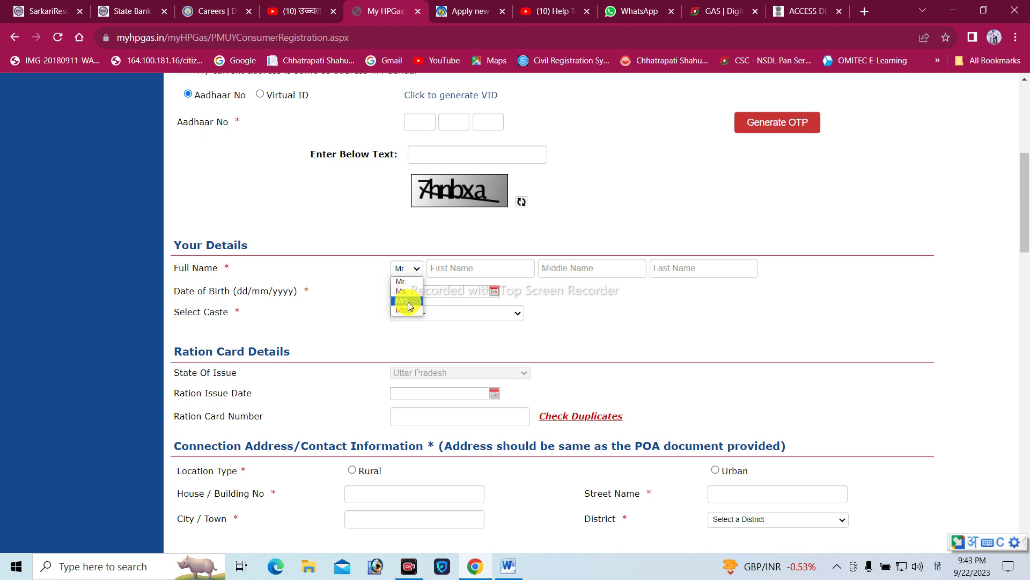
{"action": "left_click", "coordinate": [408, 305]}
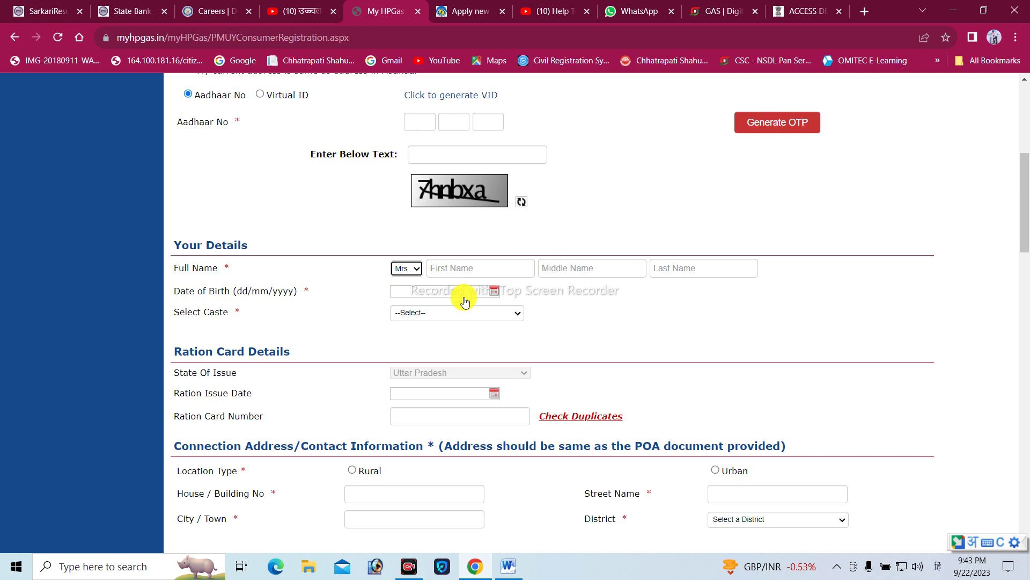
{"action": "left_click", "coordinate": [429, 315]}
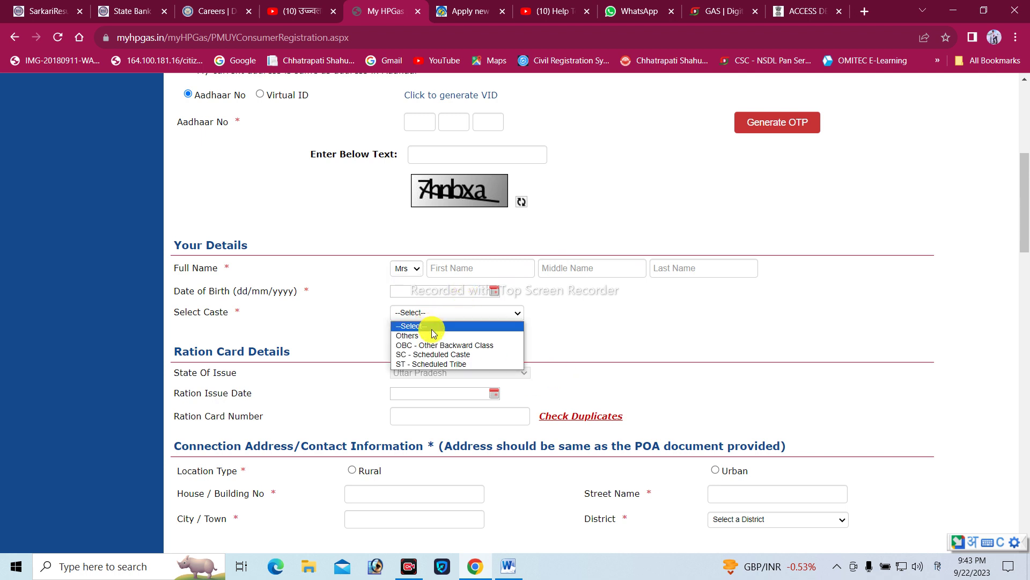
{"action": "left_click", "coordinate": [434, 346]}
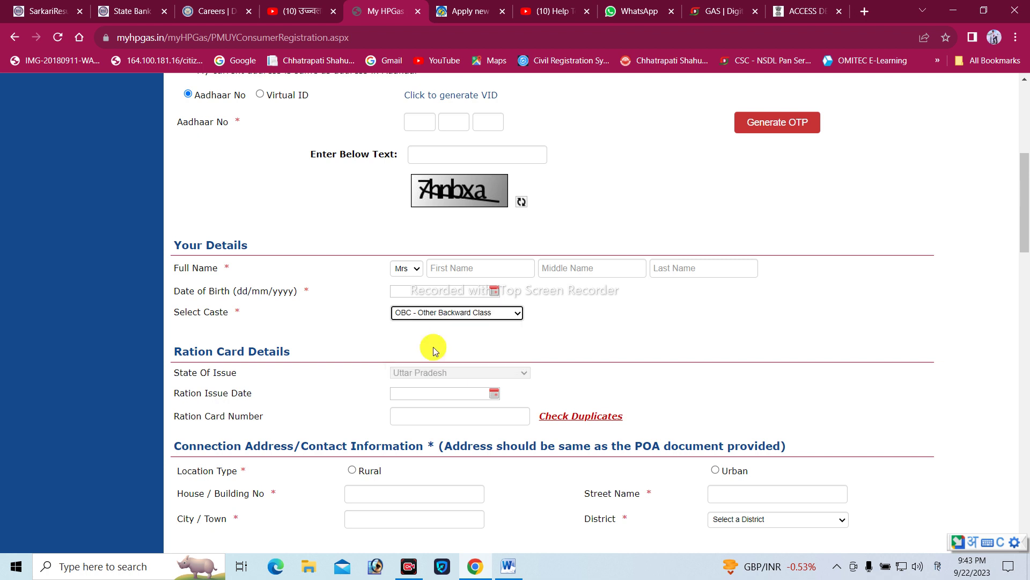
Step: Run the duplicate check for the ration card number in Ration Card Details
{"action": "scroll", "coordinate": [433, 346], "scroll_direction": "down", "scroll_amount": 2}
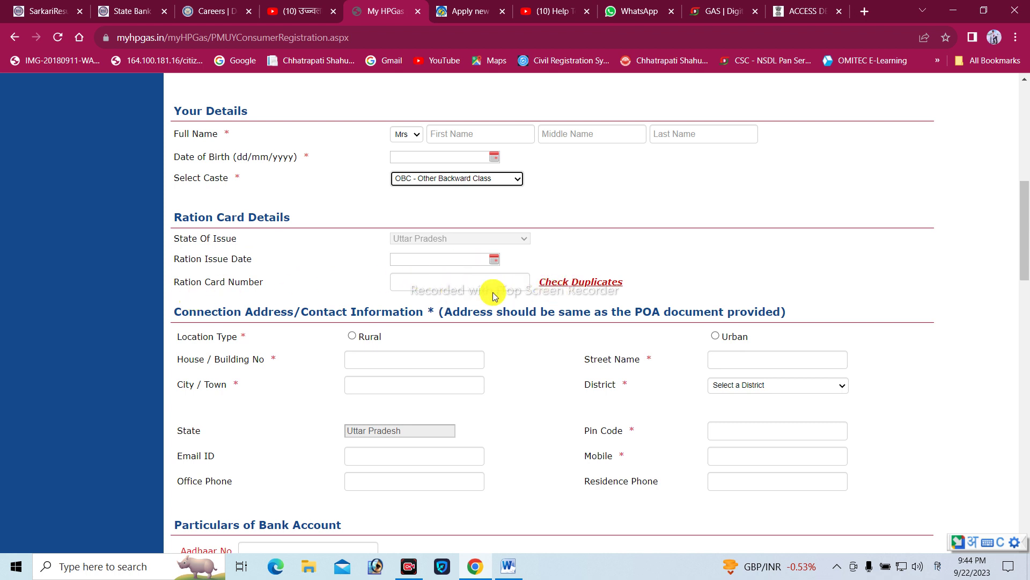
{"action": "left_click", "coordinate": [559, 286]}
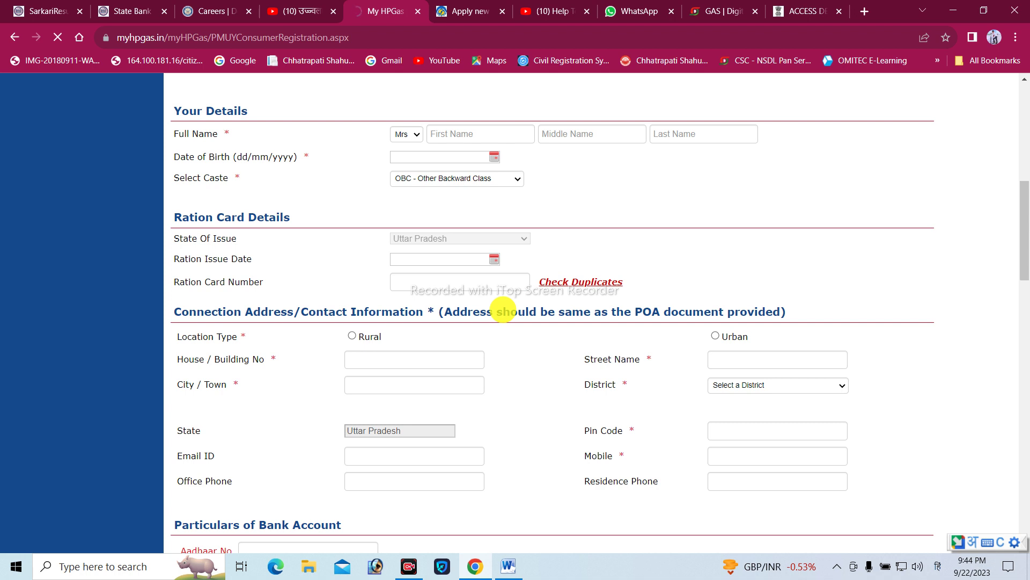
{"action": "scroll", "coordinate": [503, 310], "scroll_direction": "down", "scroll_amount": 1}
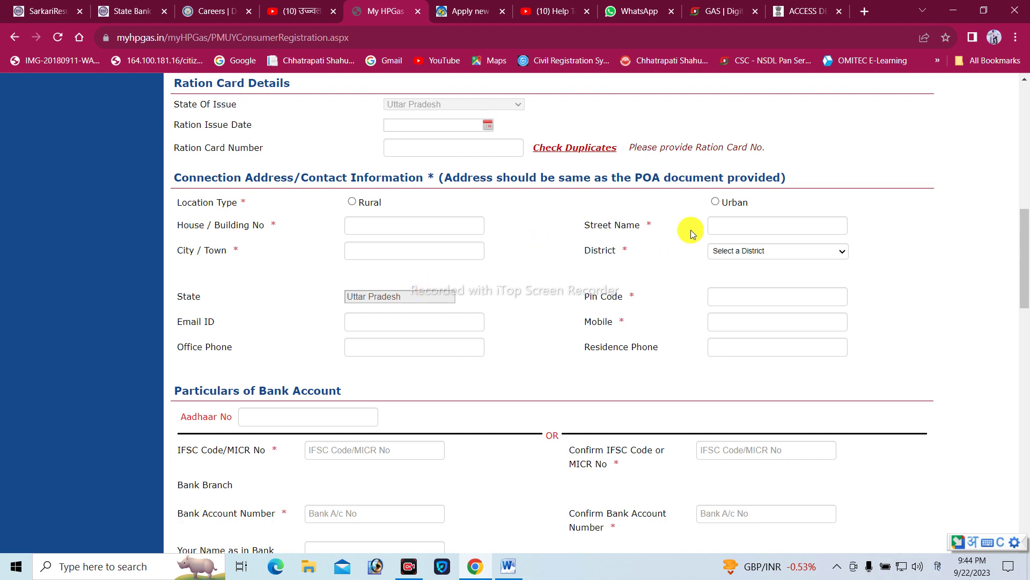
Step: Set the connection address's location type to Rural and review the contact and bank account fields
{"action": "left_click", "coordinate": [352, 201]}
{"action": "scroll", "coordinate": [369, 230], "scroll_direction": "down", "scroll_amount": 2}
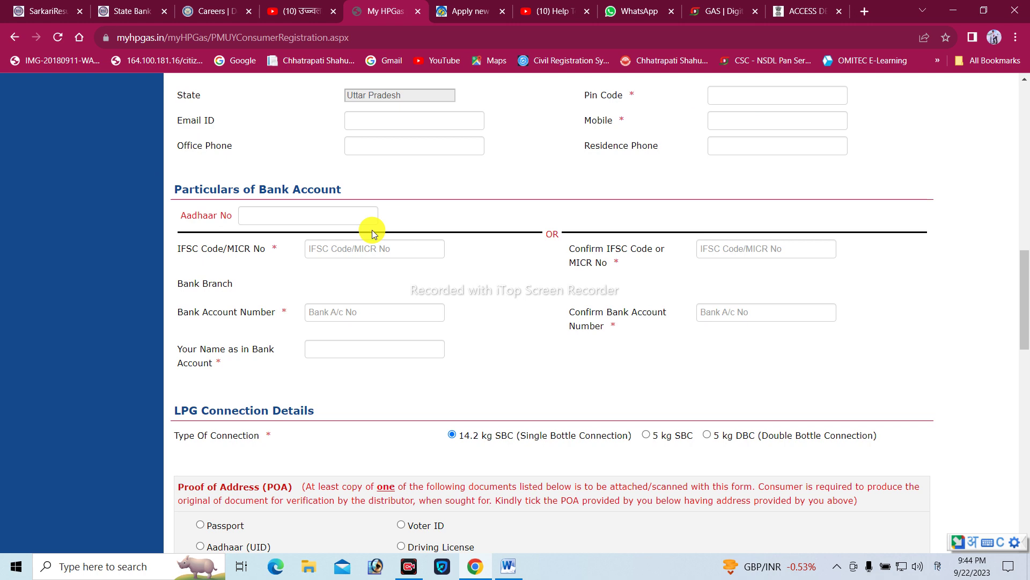
{"action": "scroll", "coordinate": [335, 274], "scroll_direction": "up", "scroll_amount": 4}
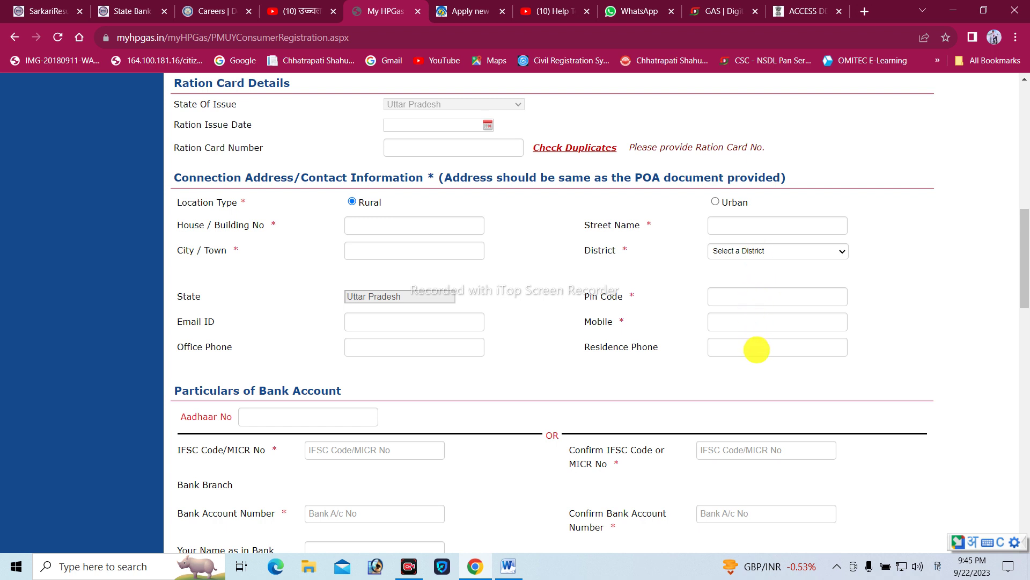
{"action": "scroll", "coordinate": [559, 391], "scroll_direction": "down", "scroll_amount": 1}
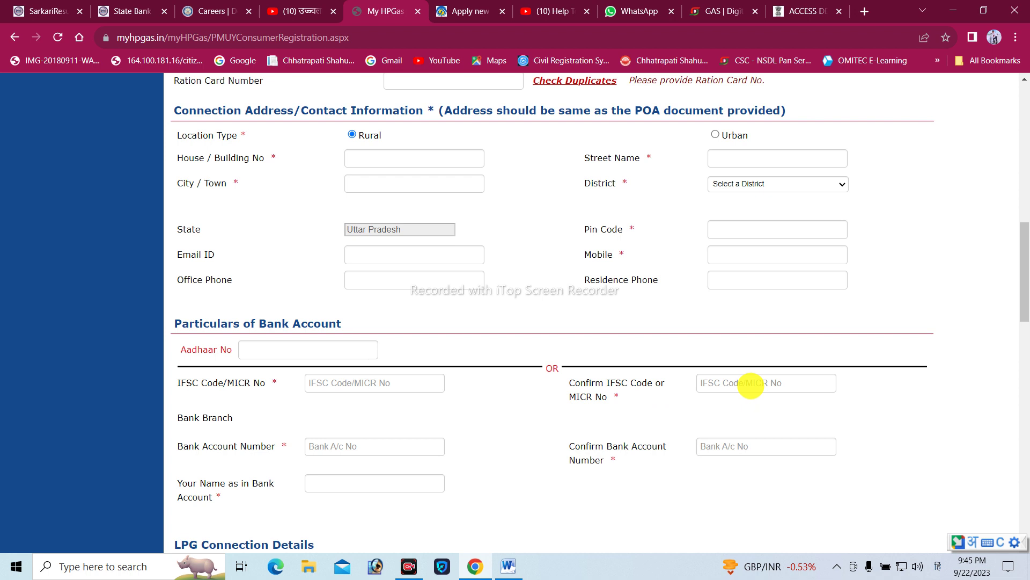
Step: Choose Aadhaar (UID) as the Proof of Address document for the connection
{"action": "scroll", "coordinate": [751, 387], "scroll_direction": "down", "scroll_amount": 1}
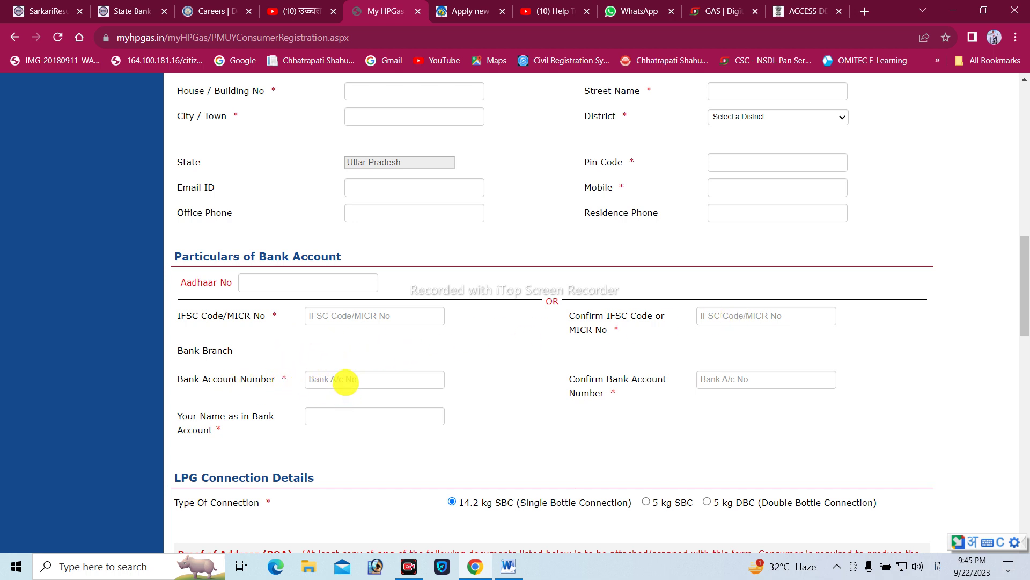
{"action": "scroll", "coordinate": [345, 382], "scroll_direction": "down", "scroll_amount": 1}
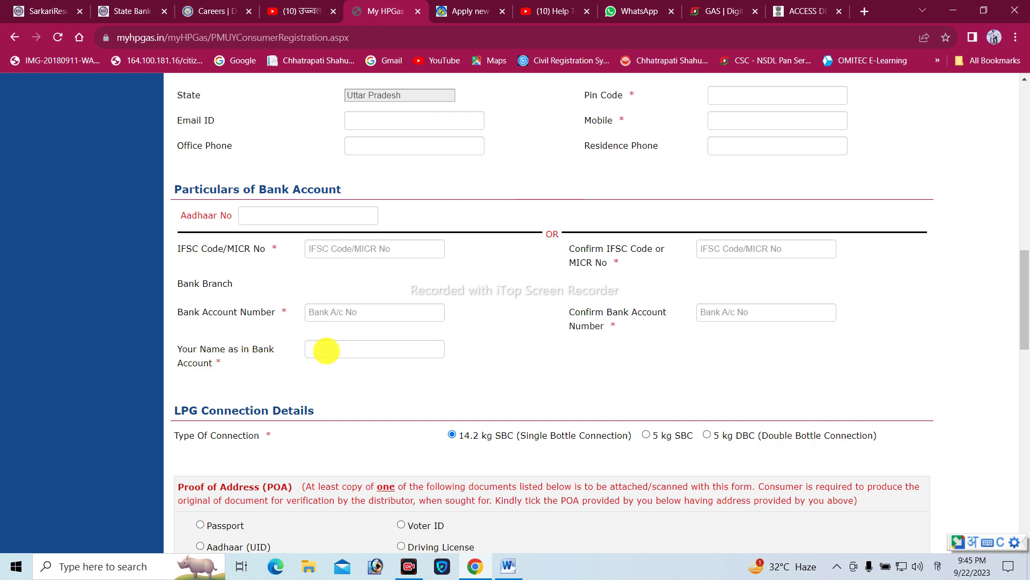
{"action": "scroll", "coordinate": [488, 368], "scroll_direction": "down", "scroll_amount": 1}
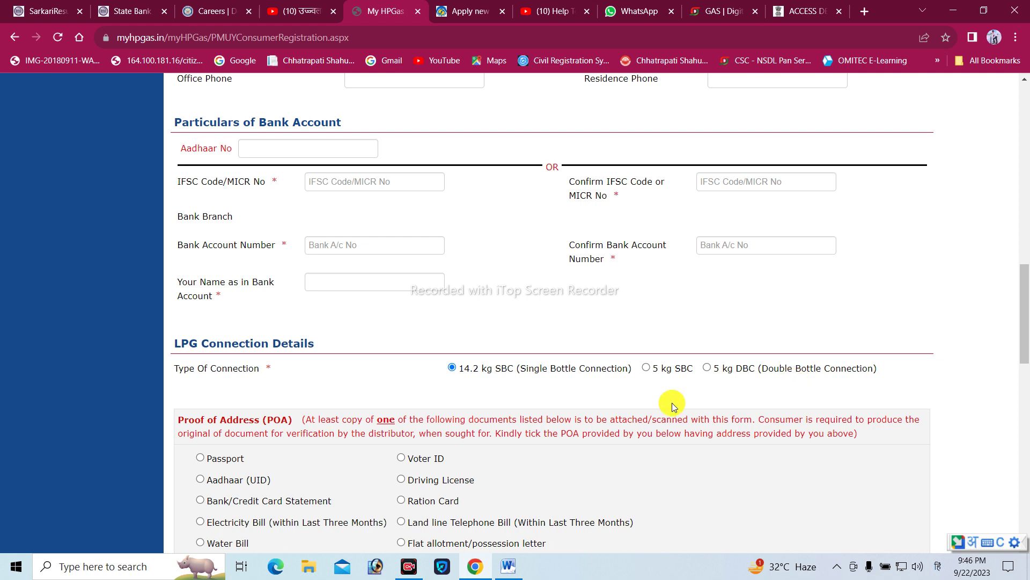
{"action": "scroll", "coordinate": [673, 406], "scroll_direction": "down", "scroll_amount": 2}
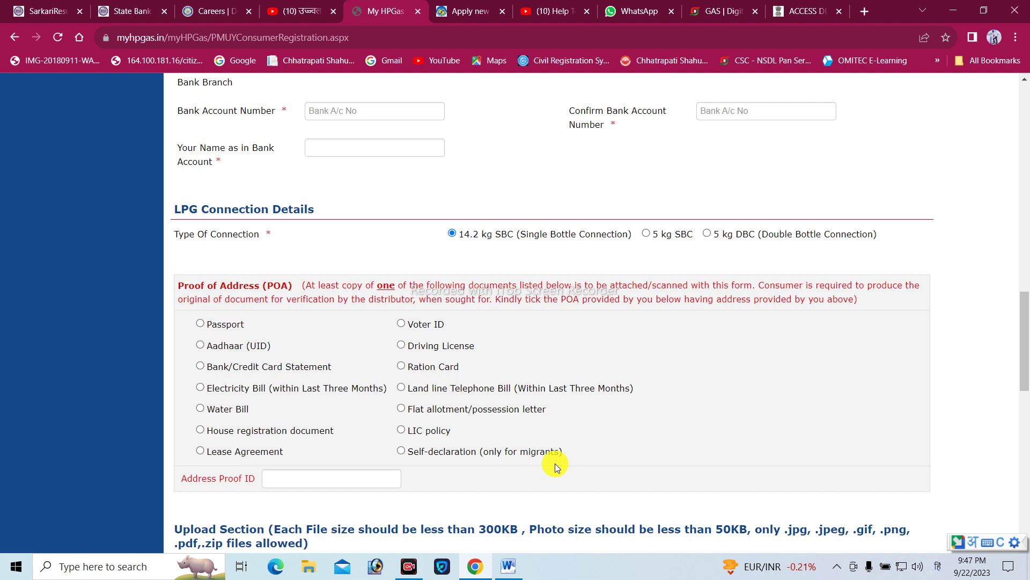
{"action": "scroll", "coordinate": [472, 454], "scroll_direction": "down", "scroll_amount": 1}
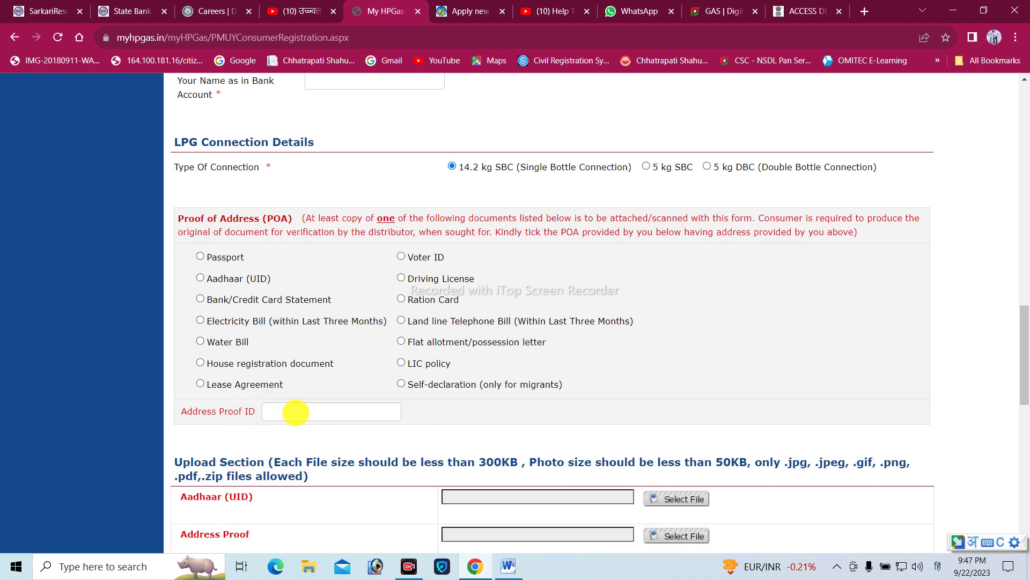
{"action": "left_click", "coordinate": [201, 279]}
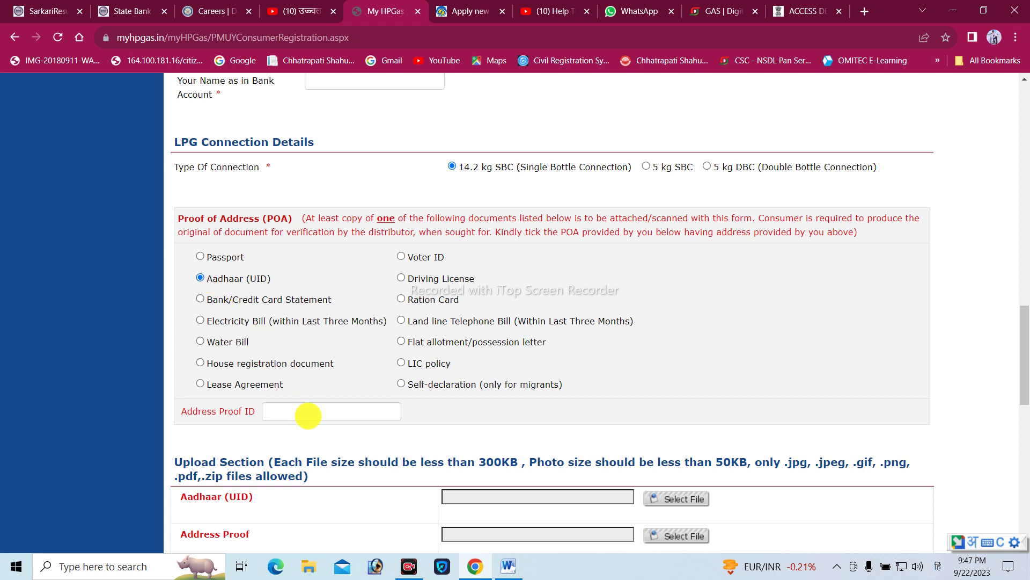
Step: Set the first family member's relationship with the applicant to HUSBAND and activate the member's name field
{"action": "scroll", "coordinate": [408, 410], "scroll_direction": "down", "scroll_amount": 3}
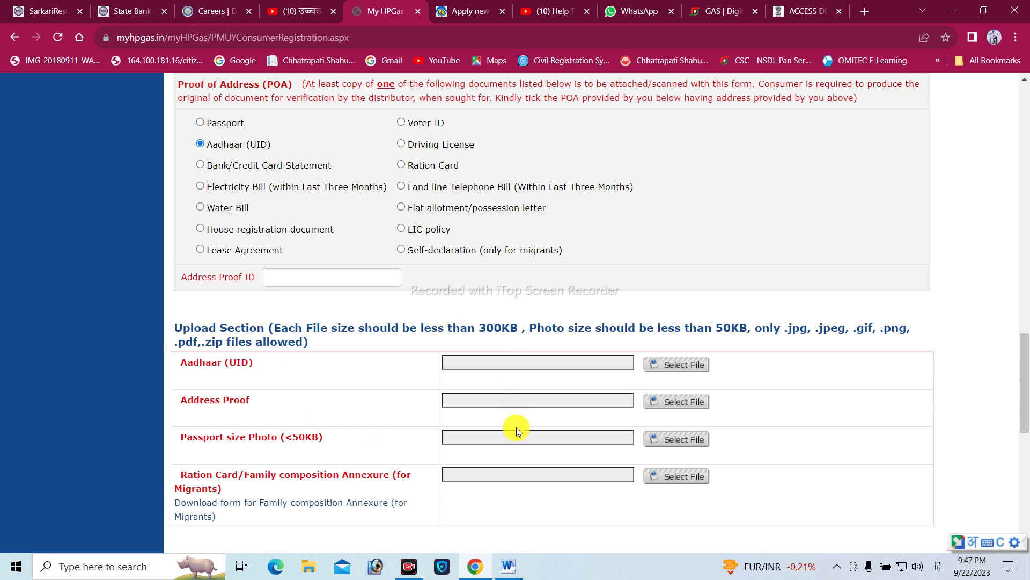
{"action": "scroll", "coordinate": [455, 417], "scroll_direction": "down", "scroll_amount": 1}
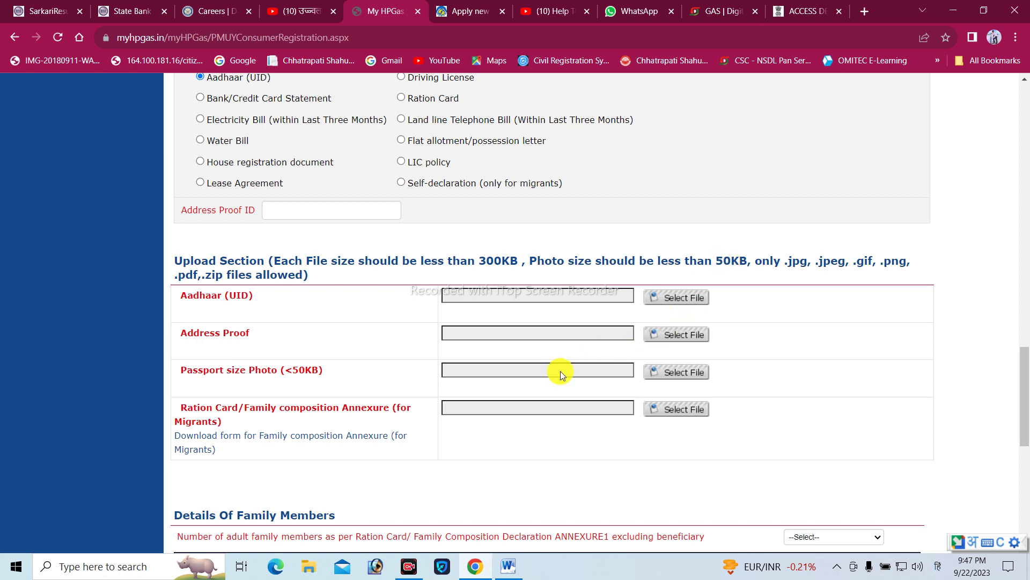
{"action": "scroll", "coordinate": [553, 370], "scroll_direction": "down", "scroll_amount": 1}
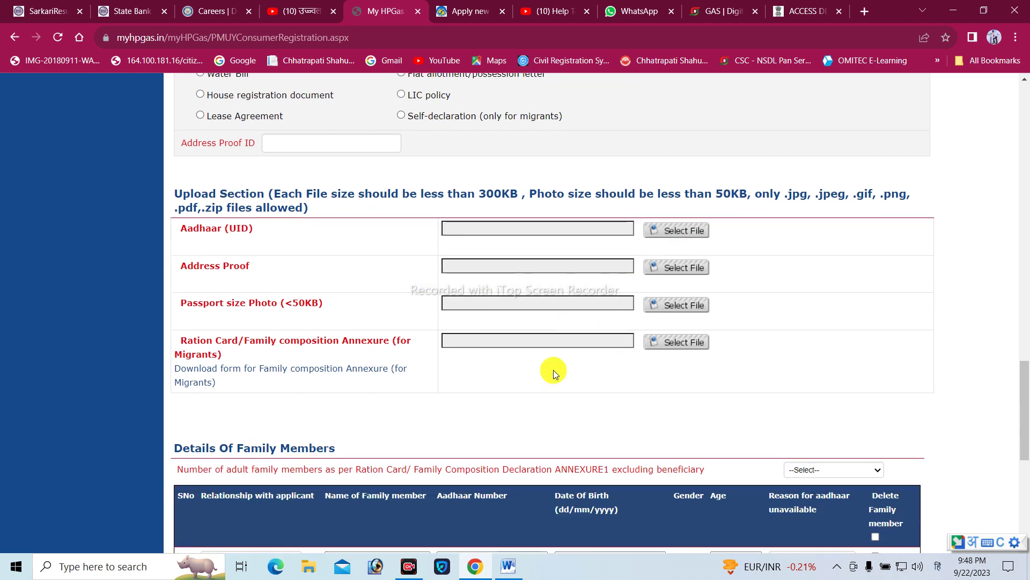
{"action": "scroll", "coordinate": [552, 369], "scroll_direction": "down", "scroll_amount": 4}
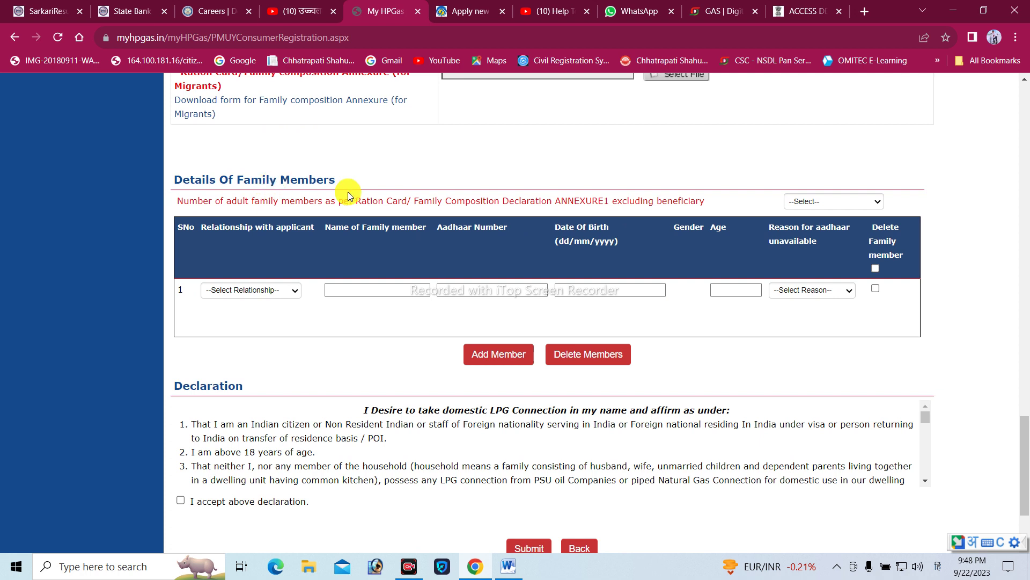
{"action": "left_click", "coordinate": [268, 292]}
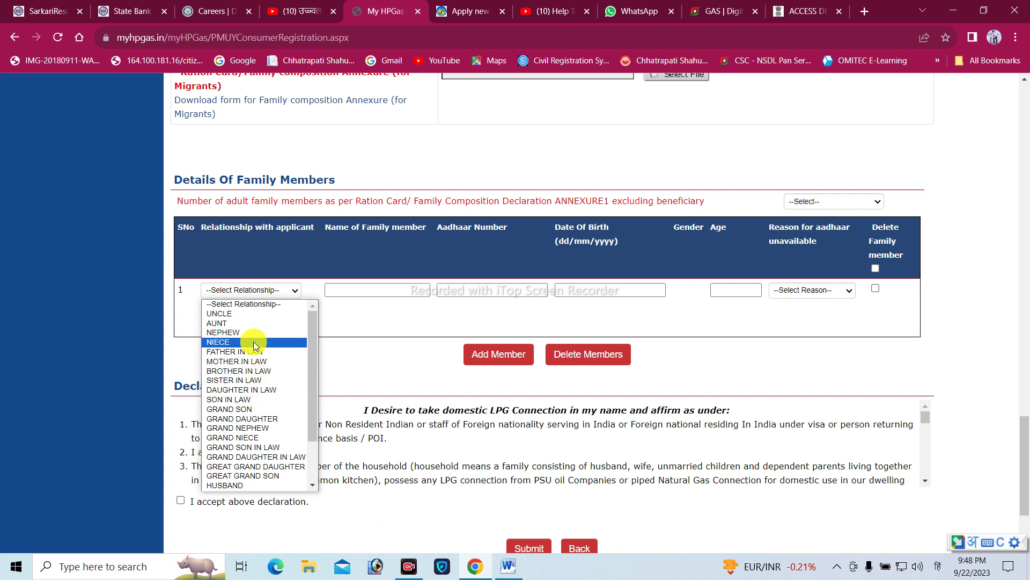
{"action": "scroll", "coordinate": [253, 341], "scroll_direction": "down", "scroll_amount": 2}
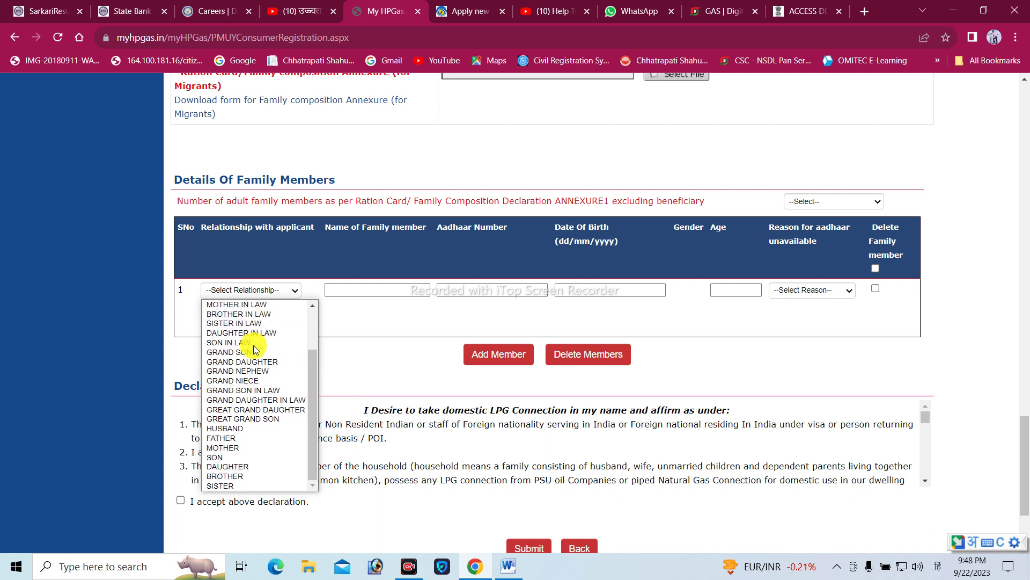
{"action": "left_click", "coordinate": [259, 428]}
{"action": "left_click", "coordinate": [351, 290]}
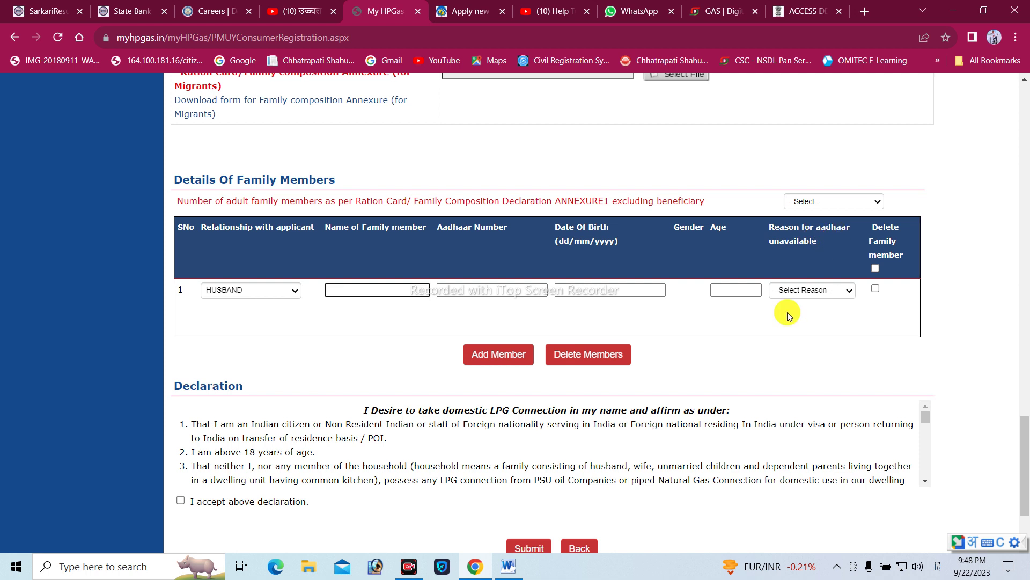
Step: Check the available reasons for aadhaar unavailable in the husband's row without choosing one
{"action": "left_click", "coordinate": [794, 290]}
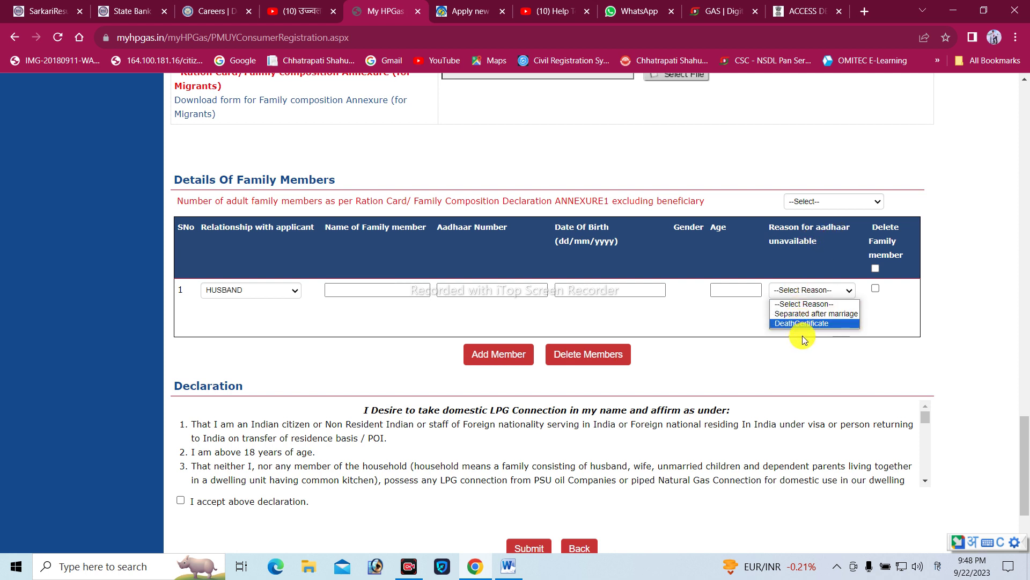
{"action": "left_click", "coordinate": [811, 350]}
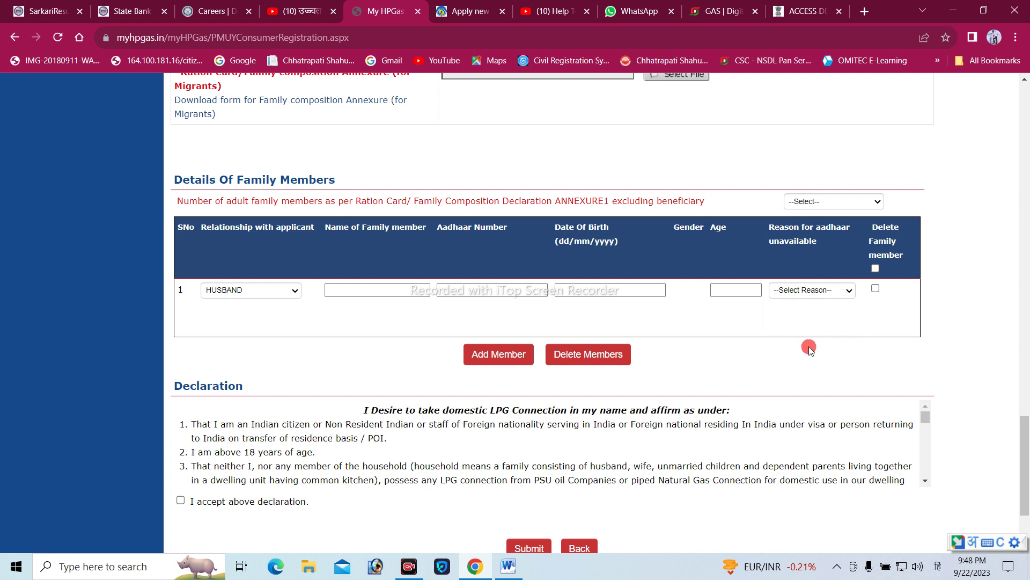
{"action": "left_click", "coordinate": [811, 294]}
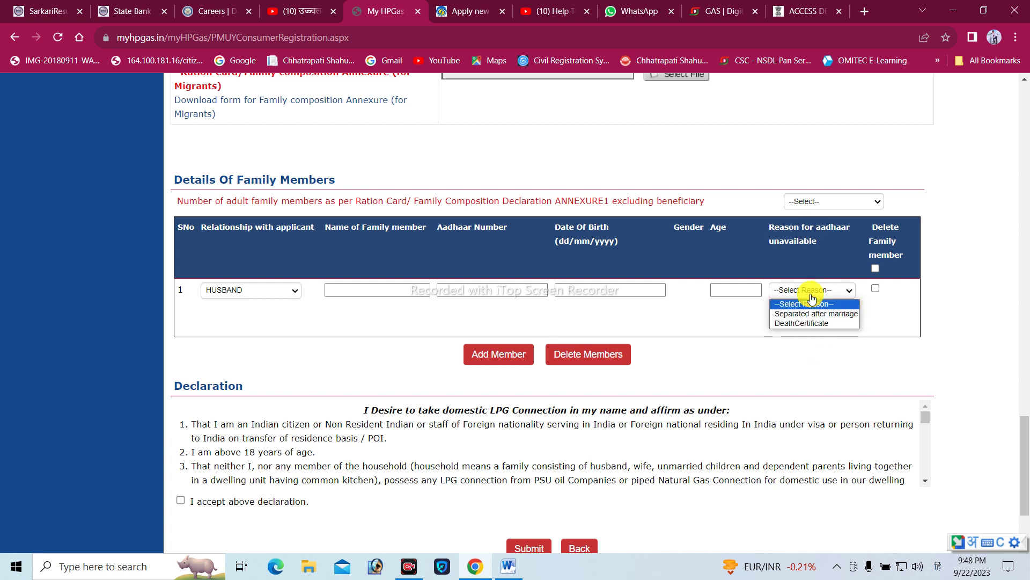
{"action": "left_click", "coordinate": [829, 350]}
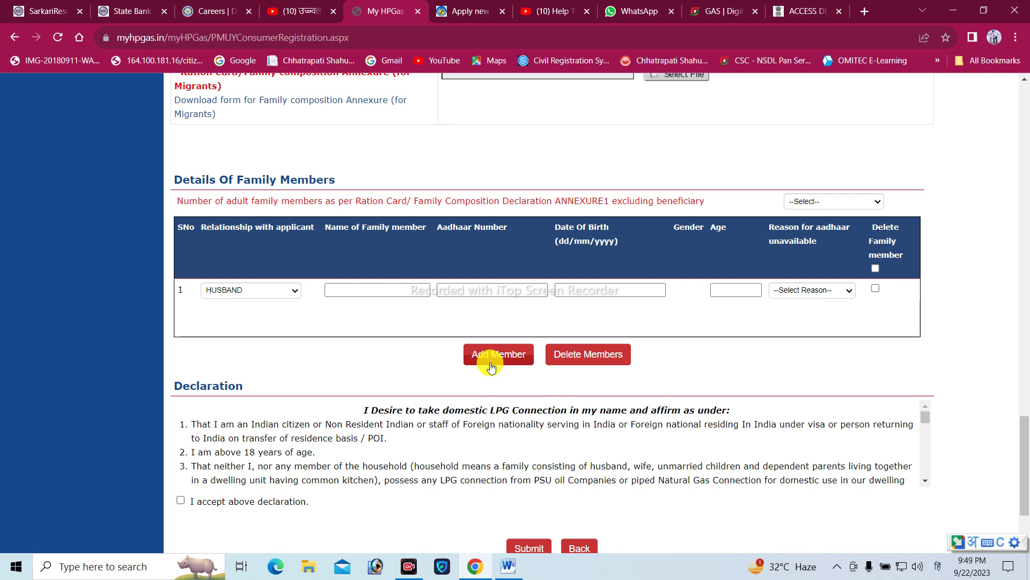
Step: Read through the LPG connection declaration and switch to the Word document listing the documents required for the scheme
{"action": "scroll", "coordinate": [491, 367], "scroll_direction": "down", "scroll_amount": 1}
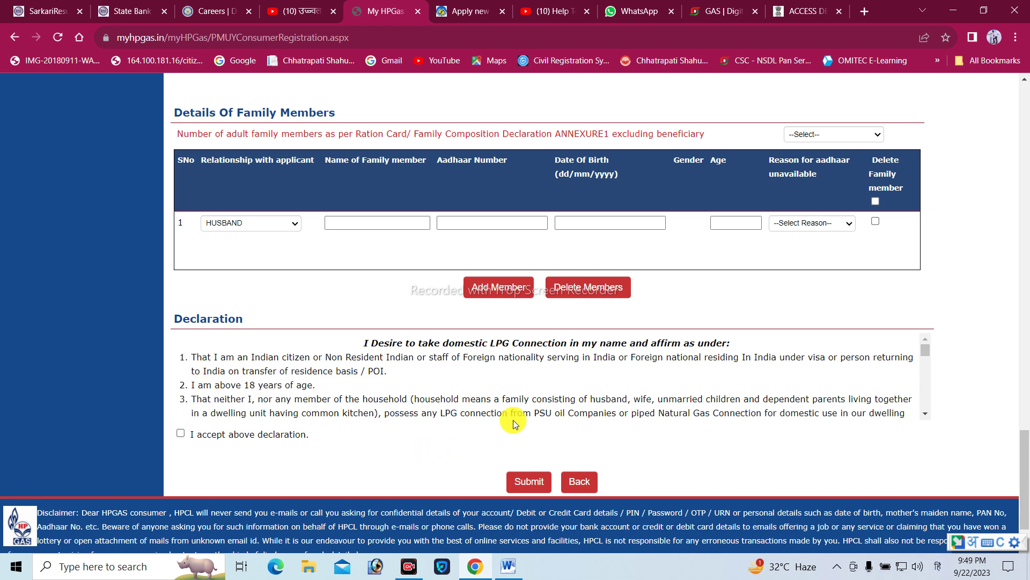
{"action": "scroll", "coordinate": [514, 419], "scroll_direction": "down", "scroll_amount": 3}
{"action": "scroll", "coordinate": [513, 419], "scroll_direction": "down", "scroll_amount": 5}
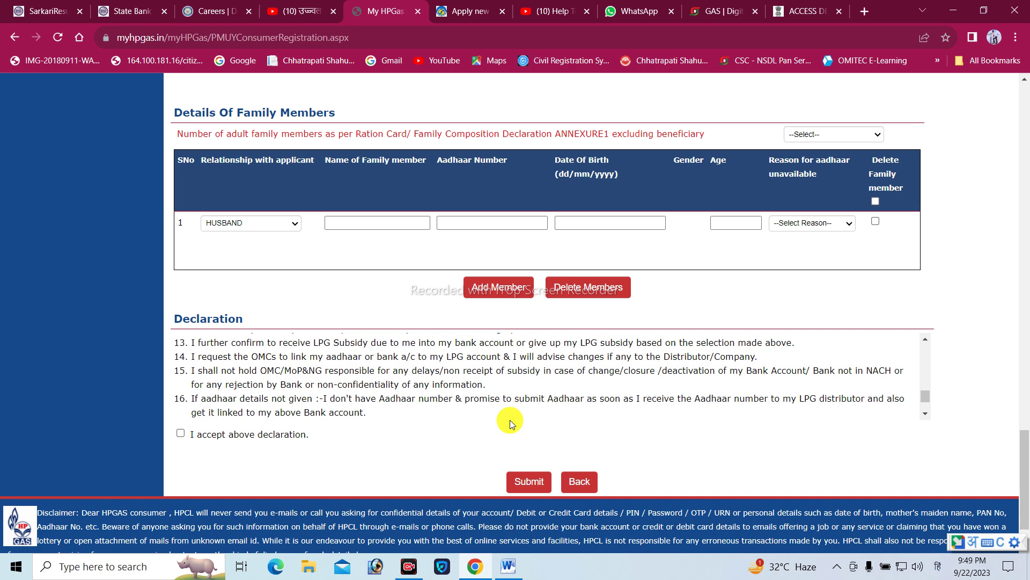
{"action": "left_click", "coordinate": [508, 566]}
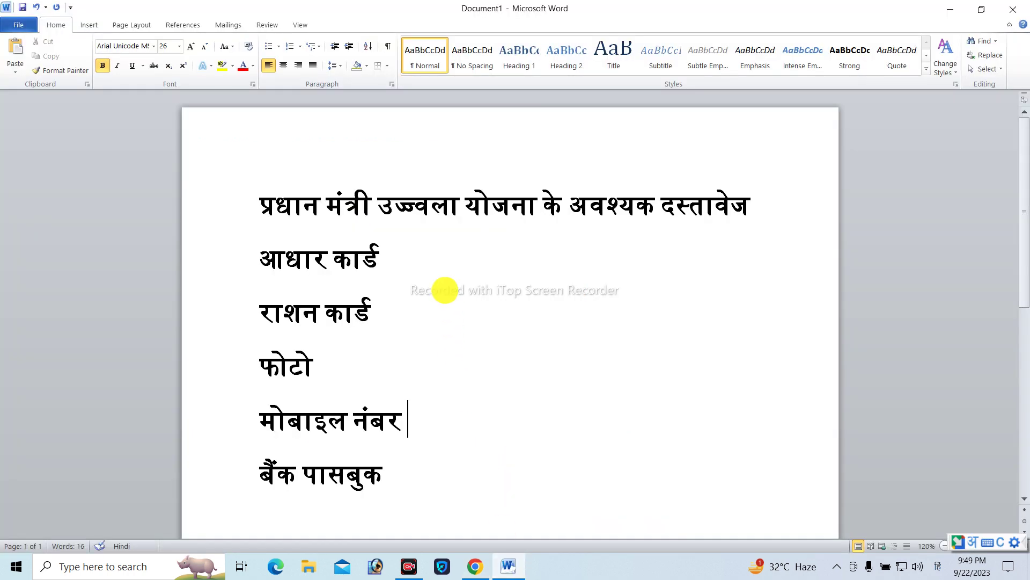